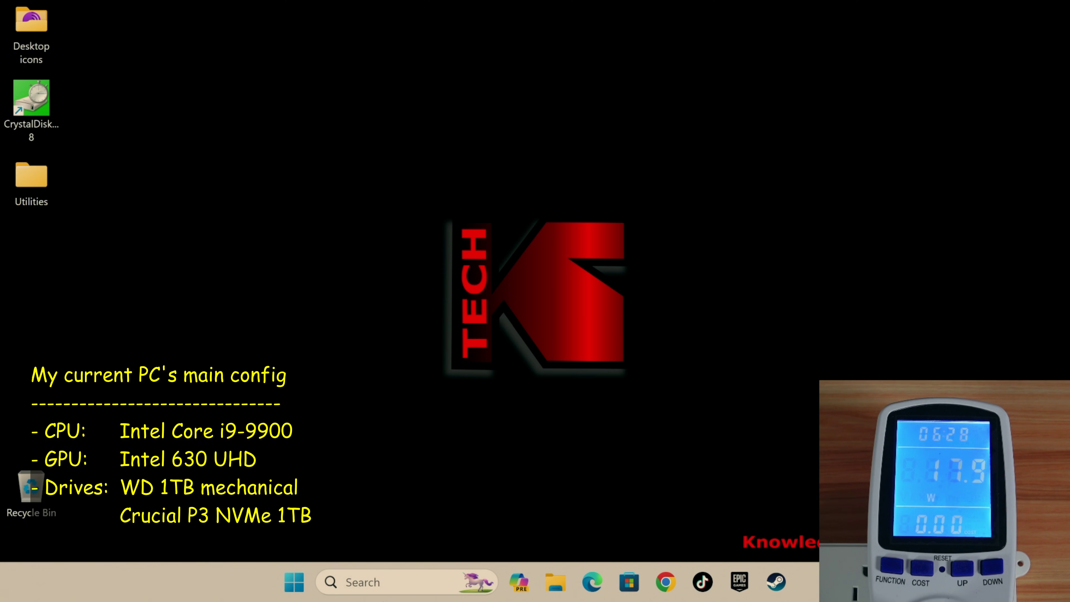
Step: Launch Cinebench R23 and the FurMark graphical version (FurMark_GUI.exe)
click(402, 580)
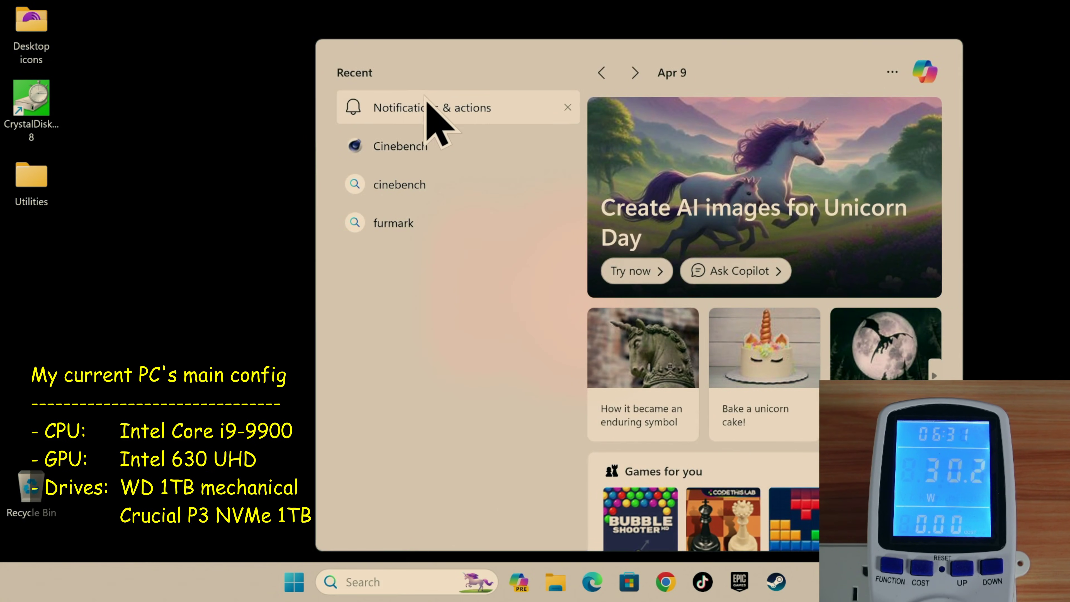
click(404, 147)
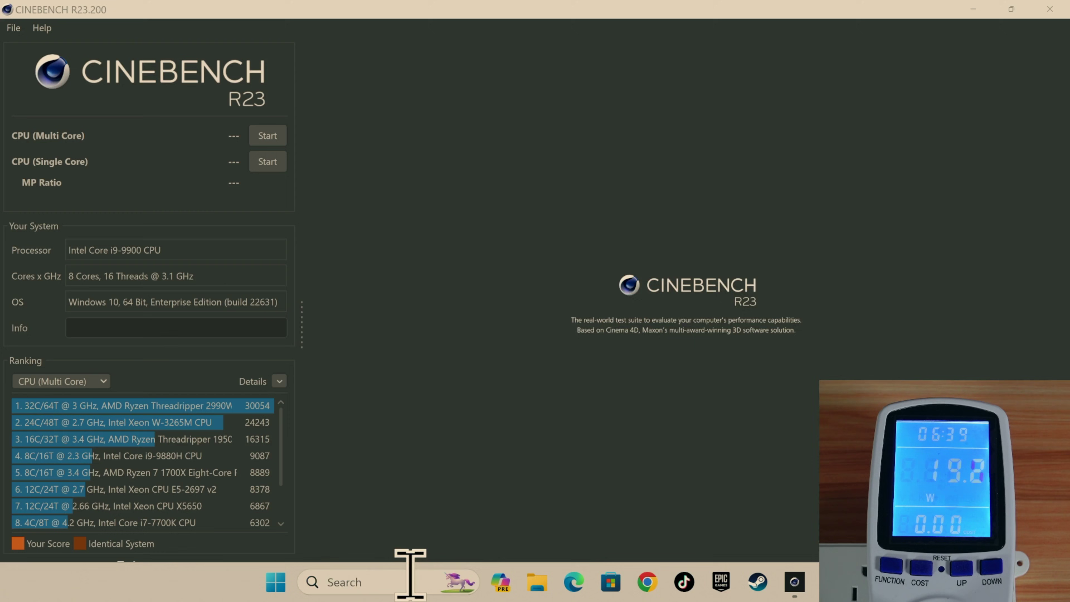
click(411, 574)
click(370, 222)
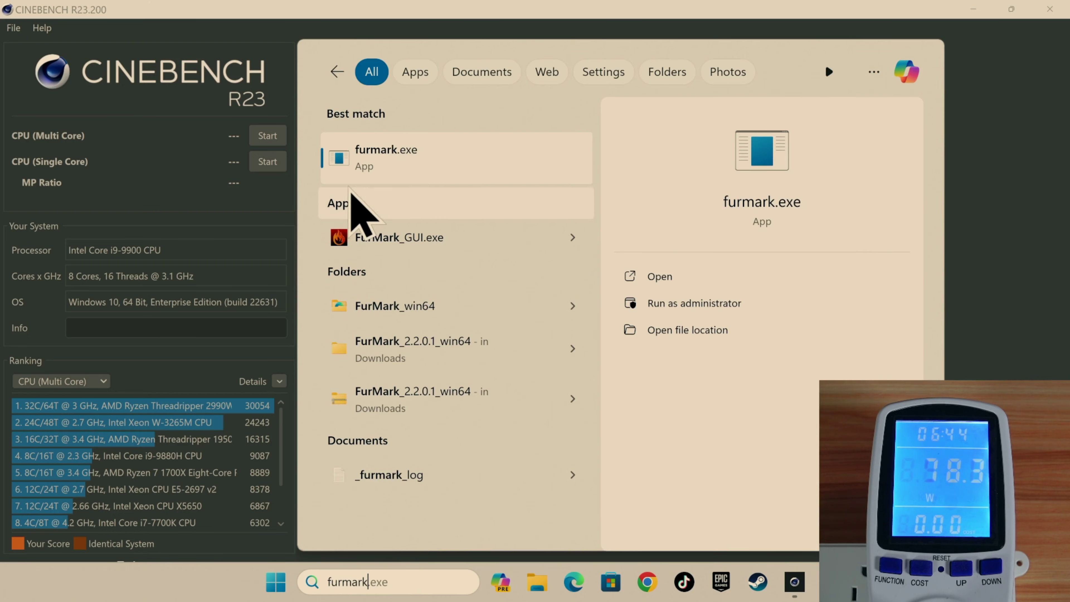
click(375, 238)
Step: Launch CrystalDiskMark, return to Cinebench and start its CPU (Multi Core) test
click(381, 581)
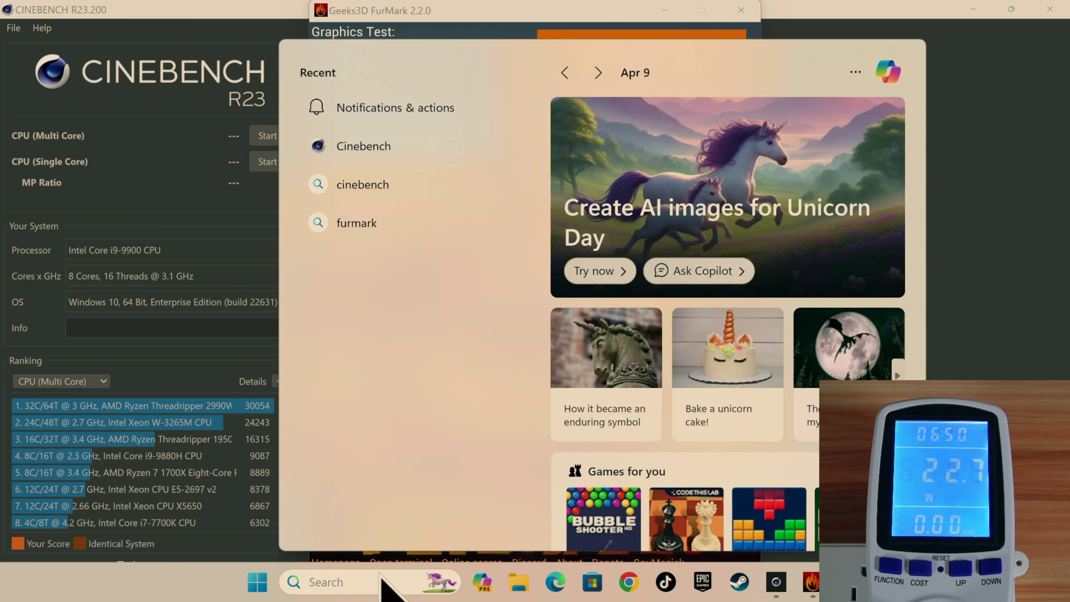
click(66, 28)
click(125, 15)
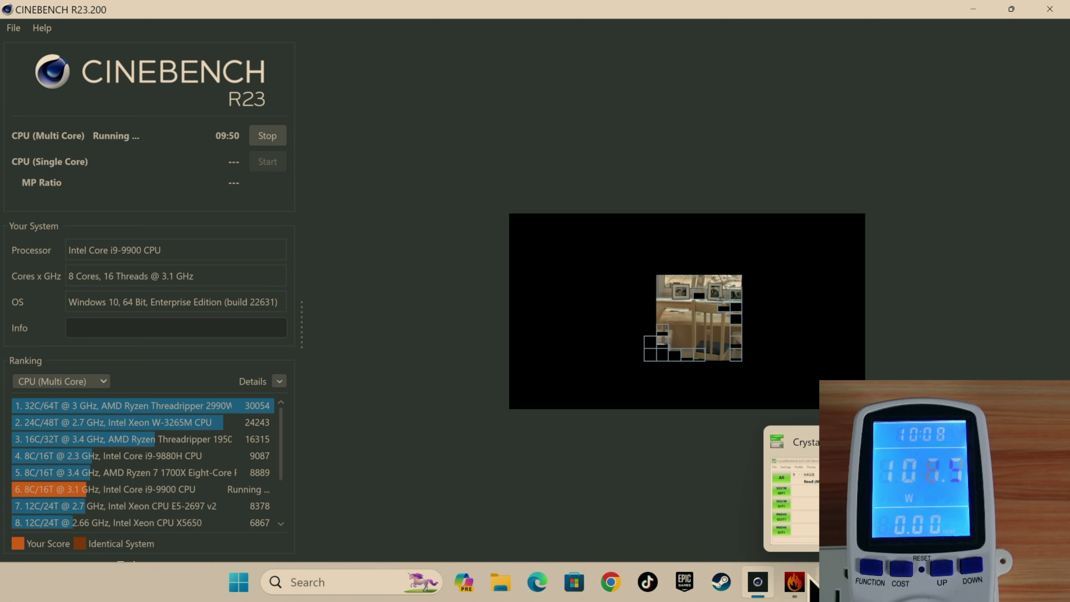
Step: Switch to FurMark, set the resolution to 3840x2160 and run the FurMark (GL) graphics stress test
click(795, 581)
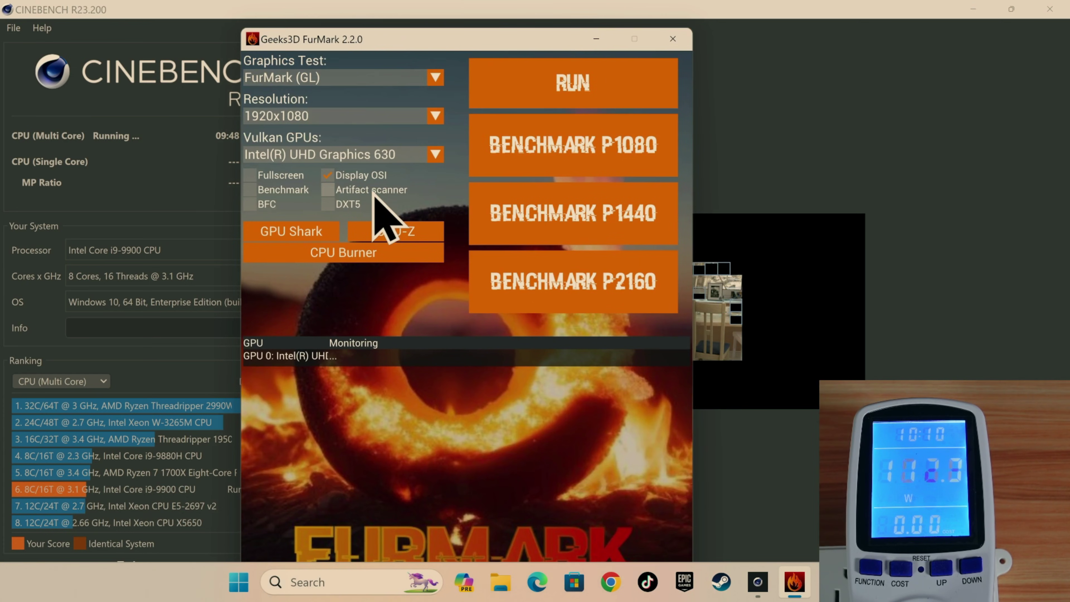
click(437, 120)
click(291, 253)
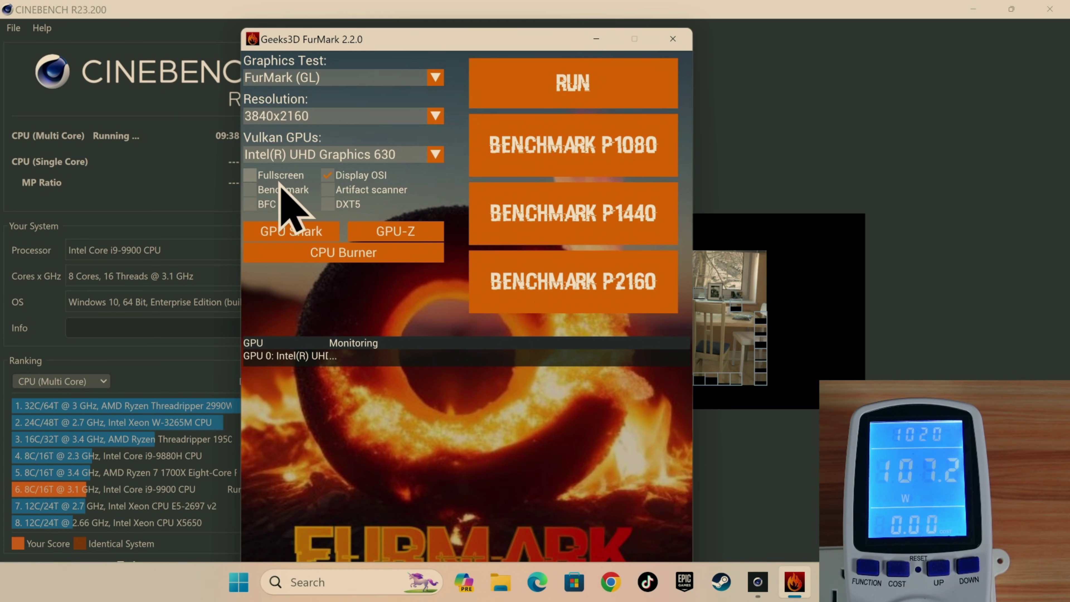
click(586, 97)
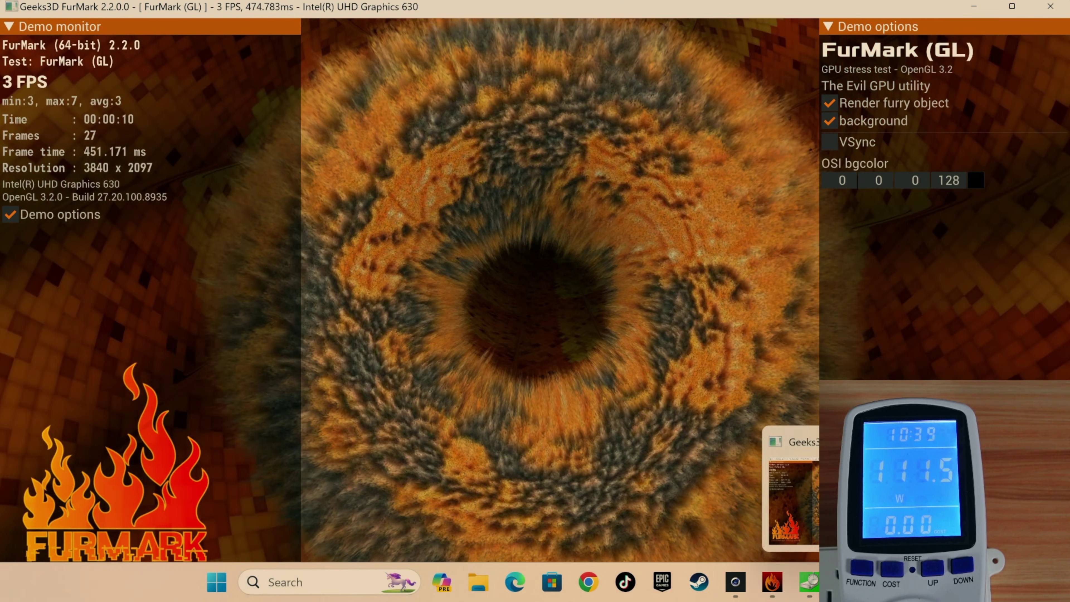
Step: Switch to CrystalDiskMark, select drive D: as the test target and start all the read and write tests
click(809, 582)
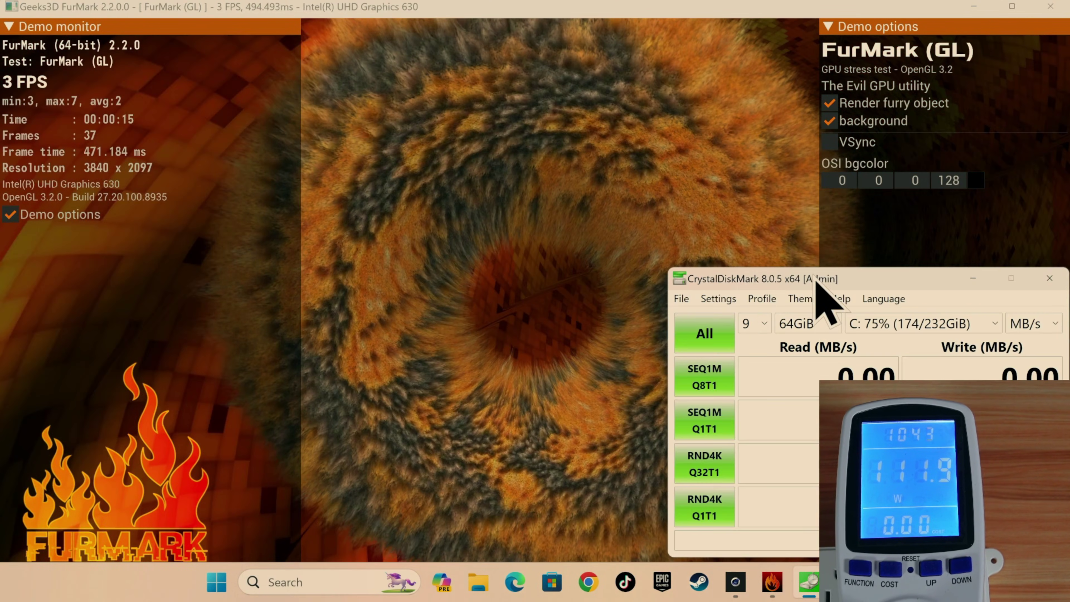
drag(816, 281, 365, 142)
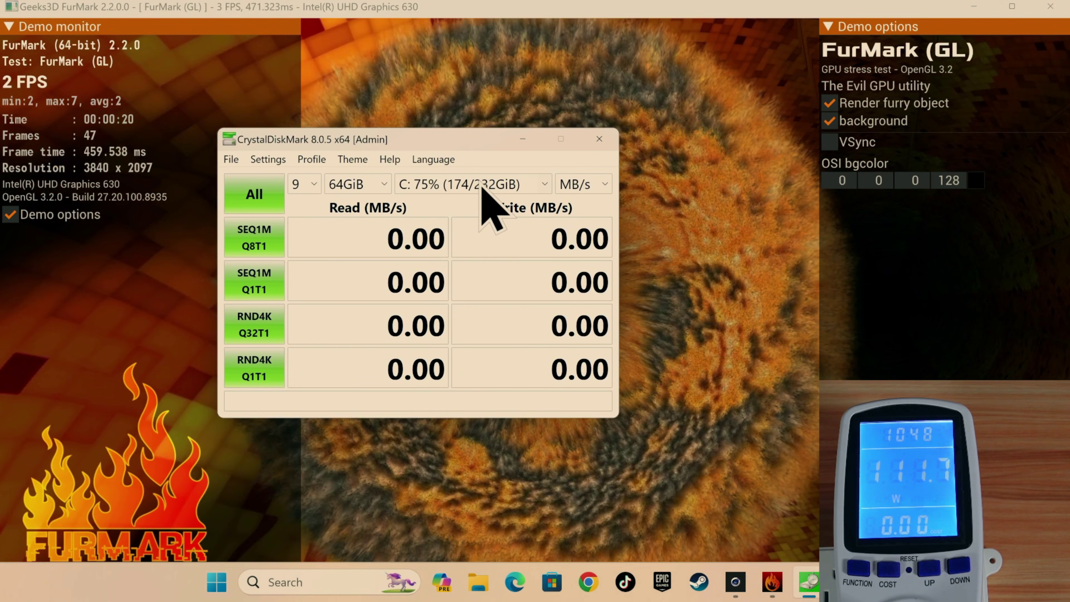
click(481, 185)
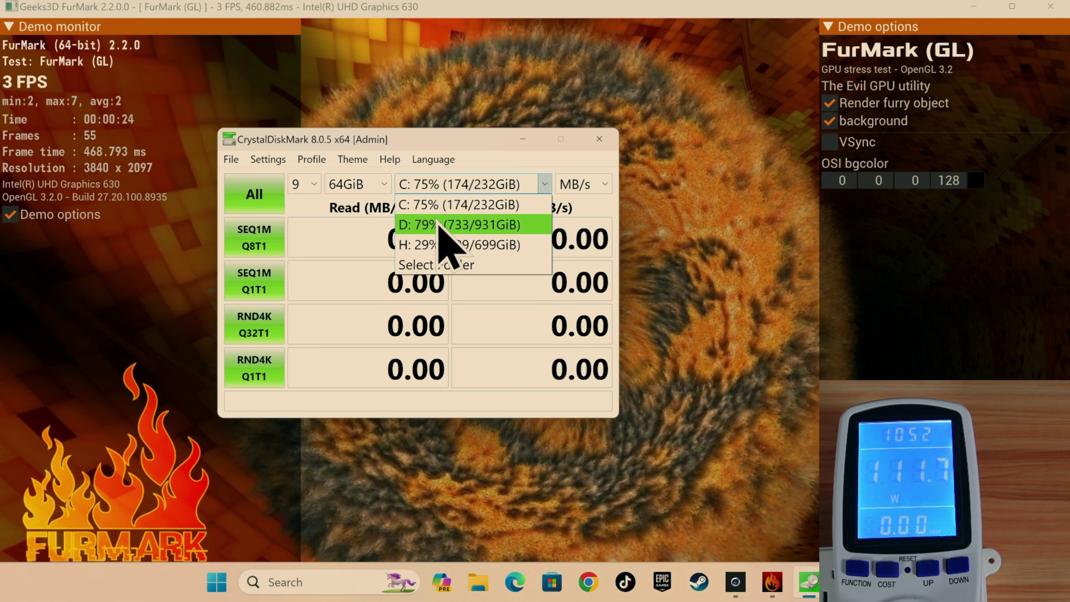
click(440, 228)
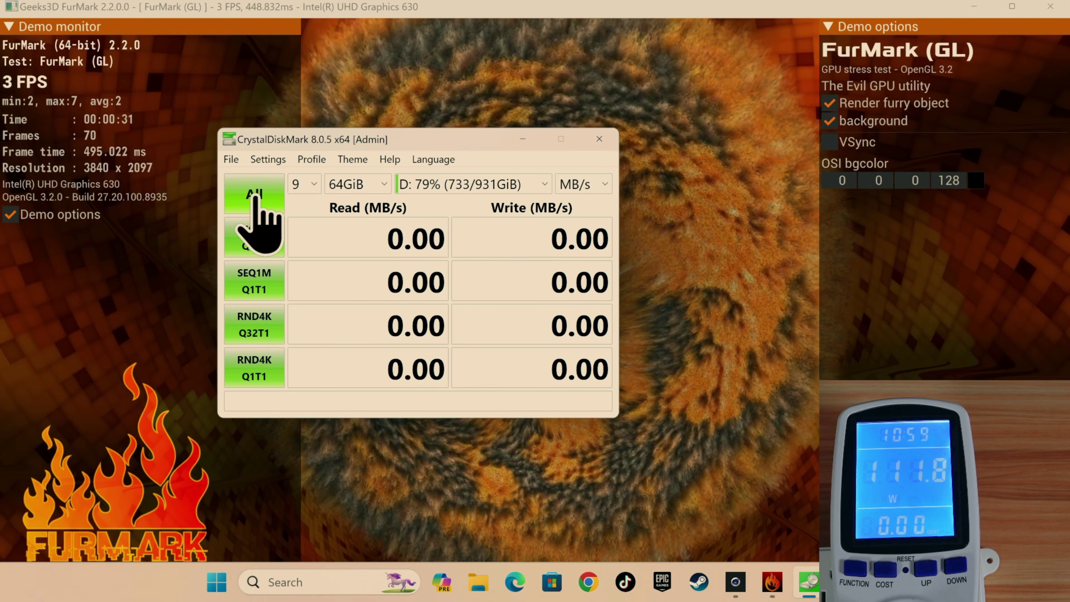
click(254, 197)
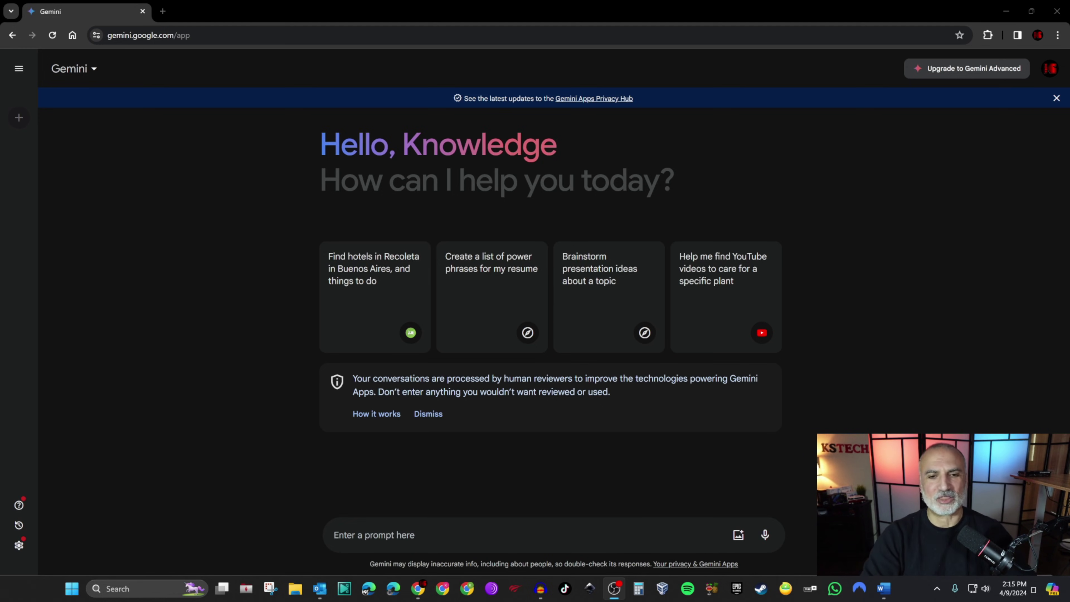
Step: Ask Gemini "What is the power consumption of an AMD RX6600XT GPU?"
click(772, 490)
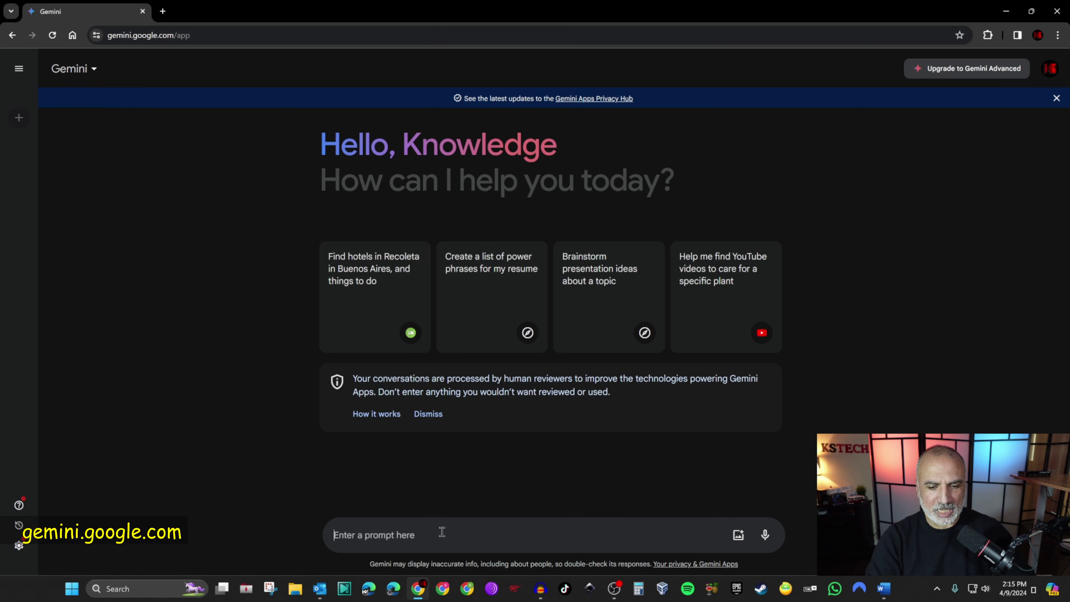
text(What is the power consumption of an AMD RX6600XT GPU?)
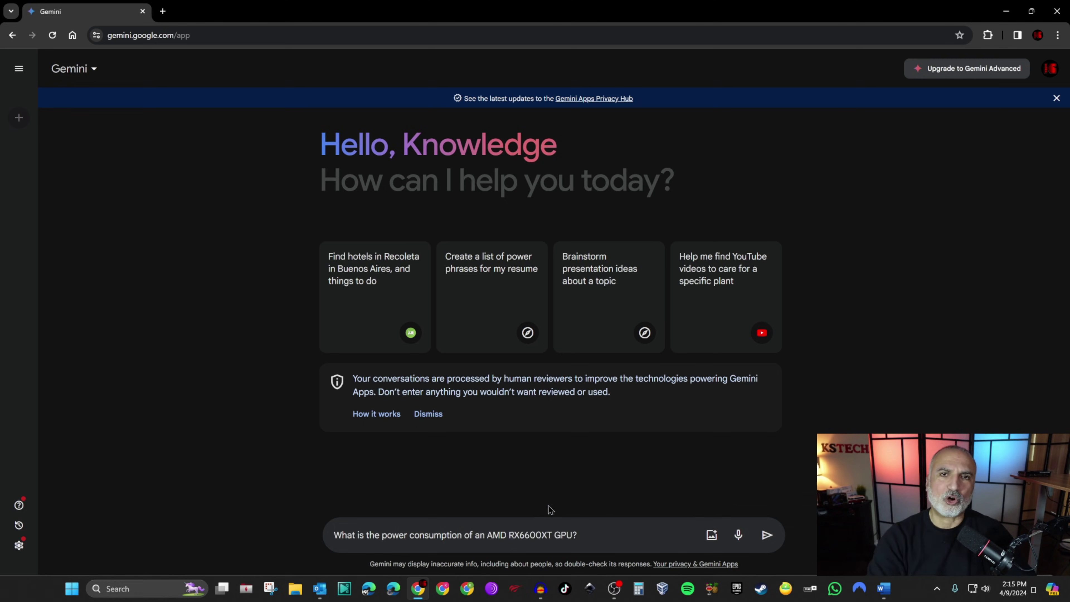
click(767, 536)
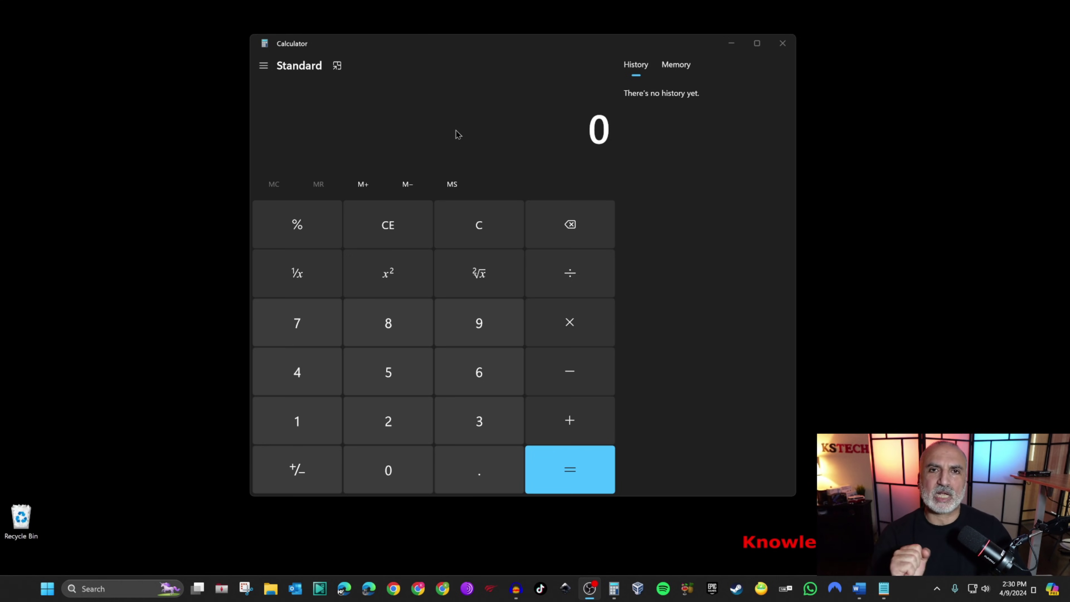
Step: Subtract 120 from 290 in Calculator
click(377, 428)
click(469, 342)
click(388, 467)
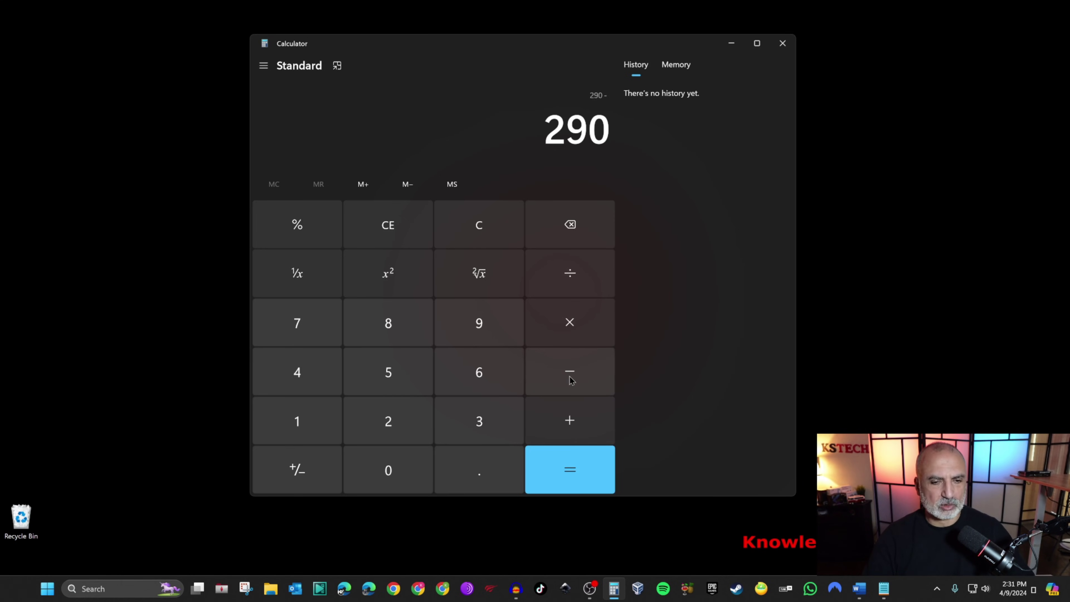
click(328, 421)
click(377, 421)
click(377, 467)
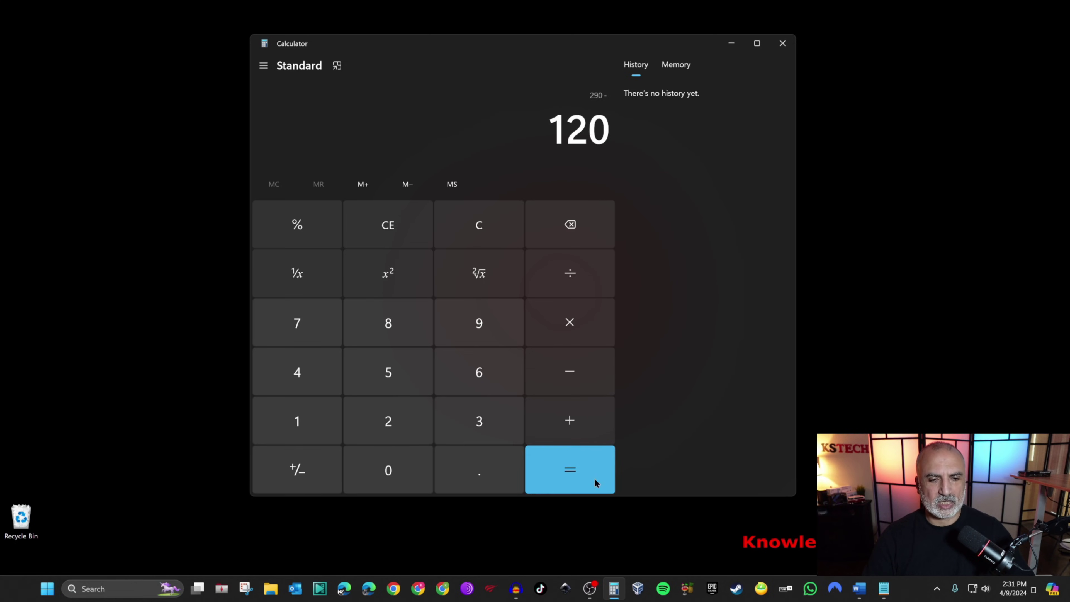
click(596, 482)
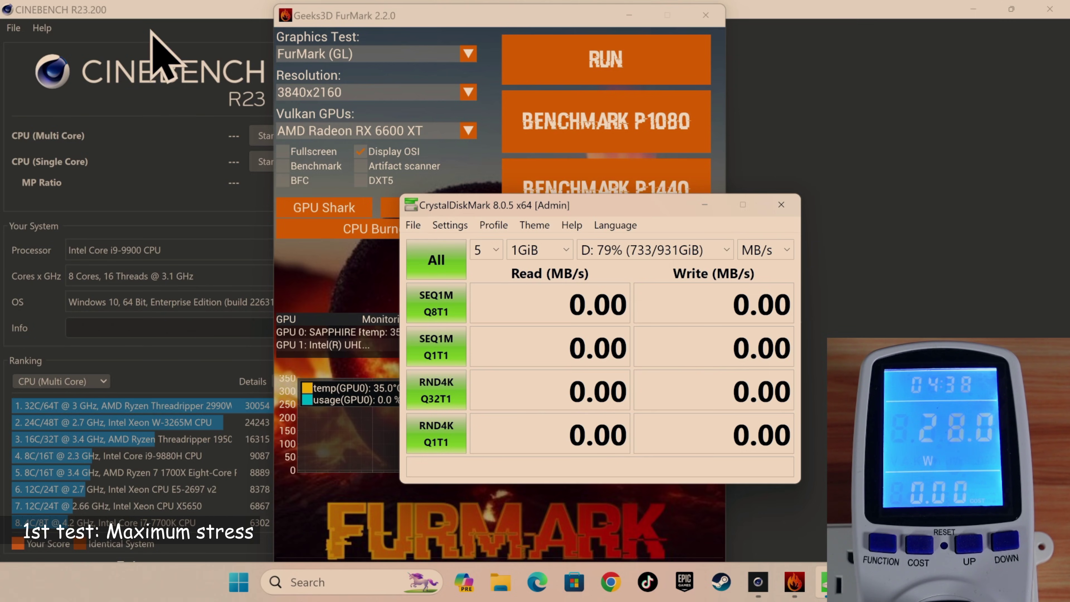
Step: Start the Cinebench CPU (Multi Core) test and run the FurMark (GL) stress test at 3840x2160 on the AMD Radeon RX 6600 XT
click(158, 24)
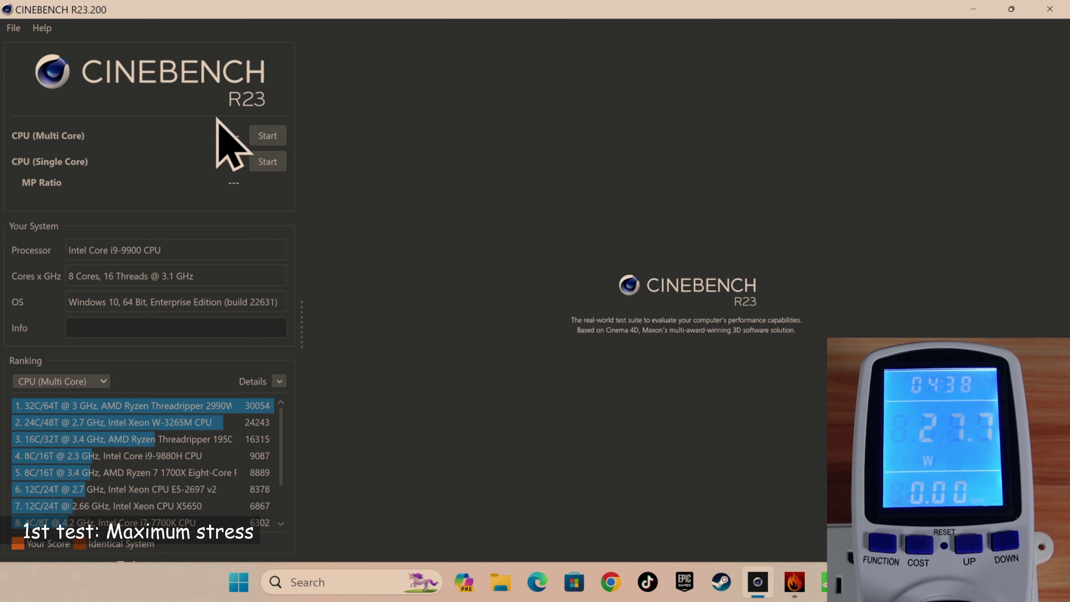
click(276, 136)
click(610, 84)
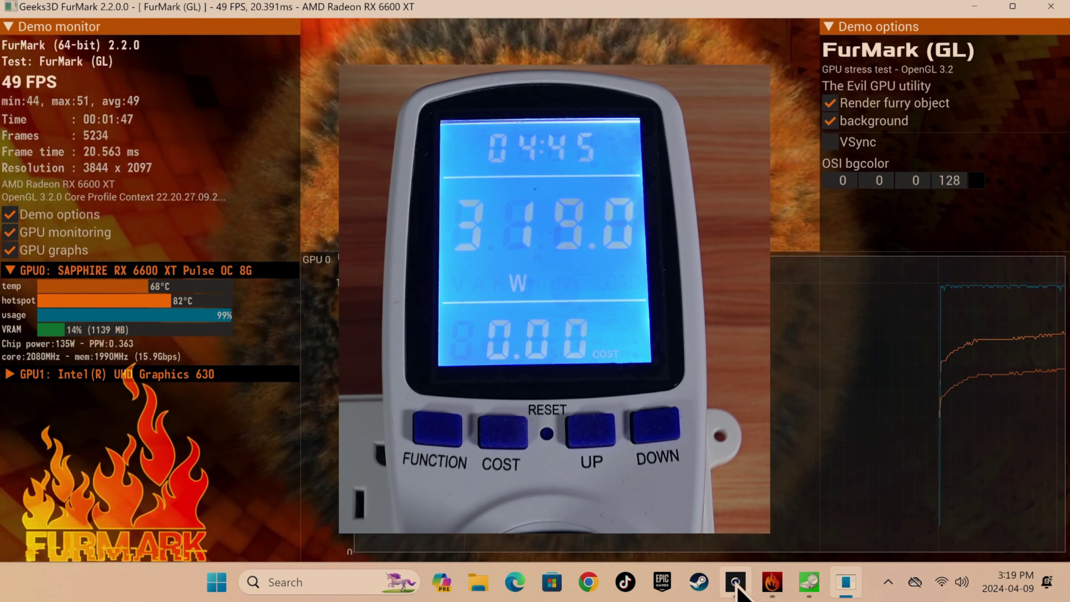
Step: Switch back to Cinebench and stop the running CPU (Multi Core) test
click(735, 581)
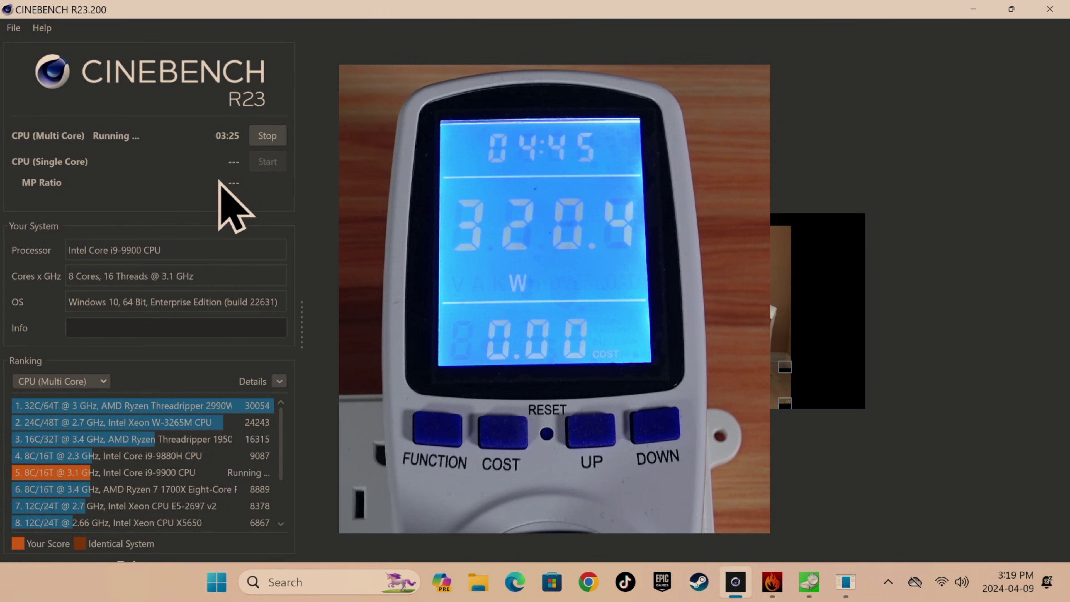
click(267, 137)
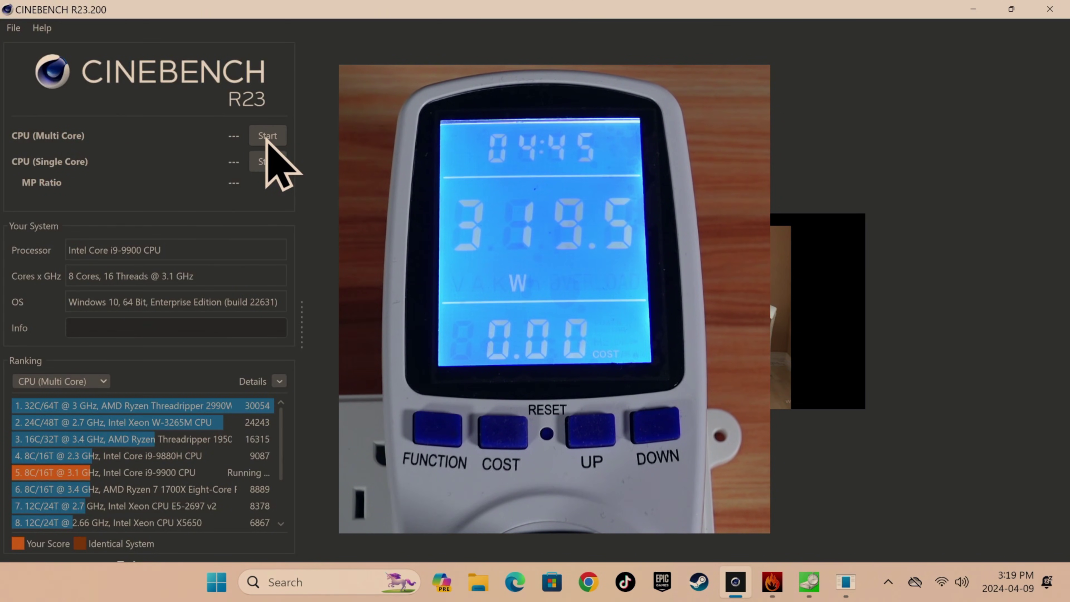